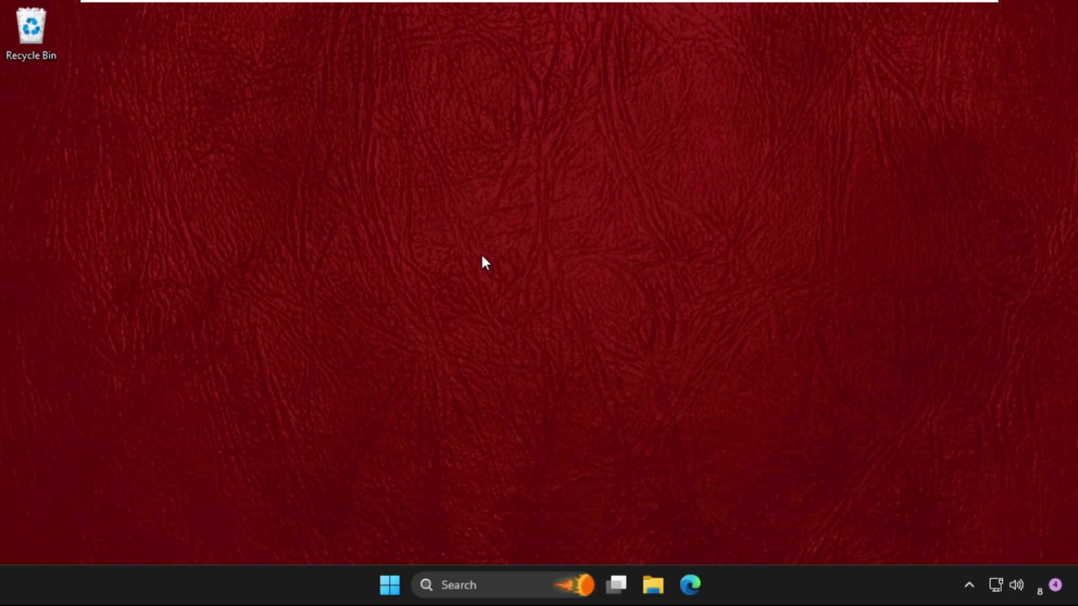
Turn off 'Scroll inactive windows when hovering over them' under Bluetooth & devices > Mouse, then close Settings.
right_click(388, 589)
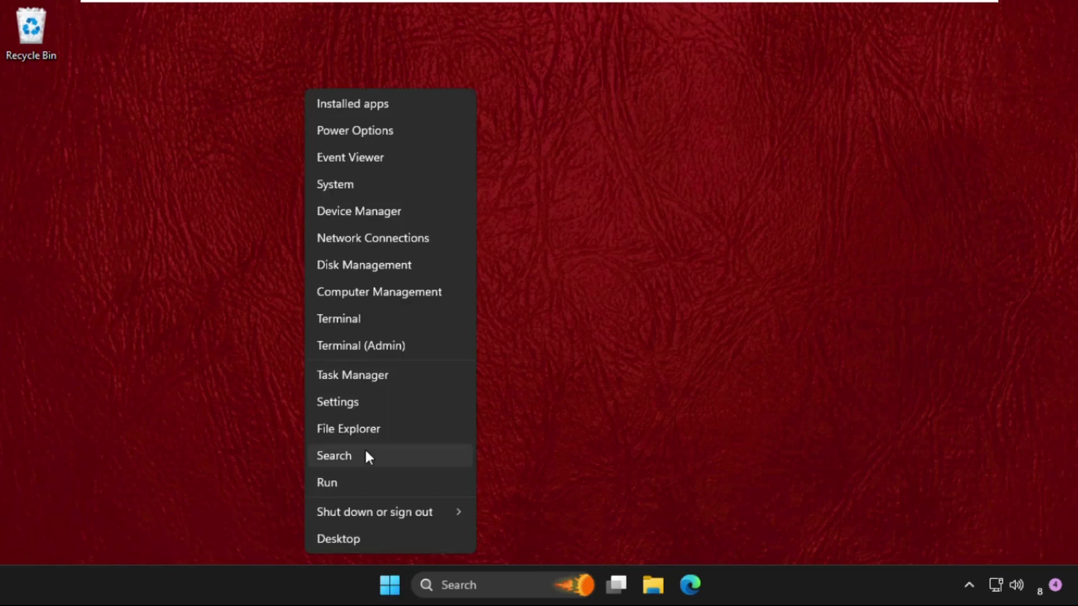
left_click(358, 402)
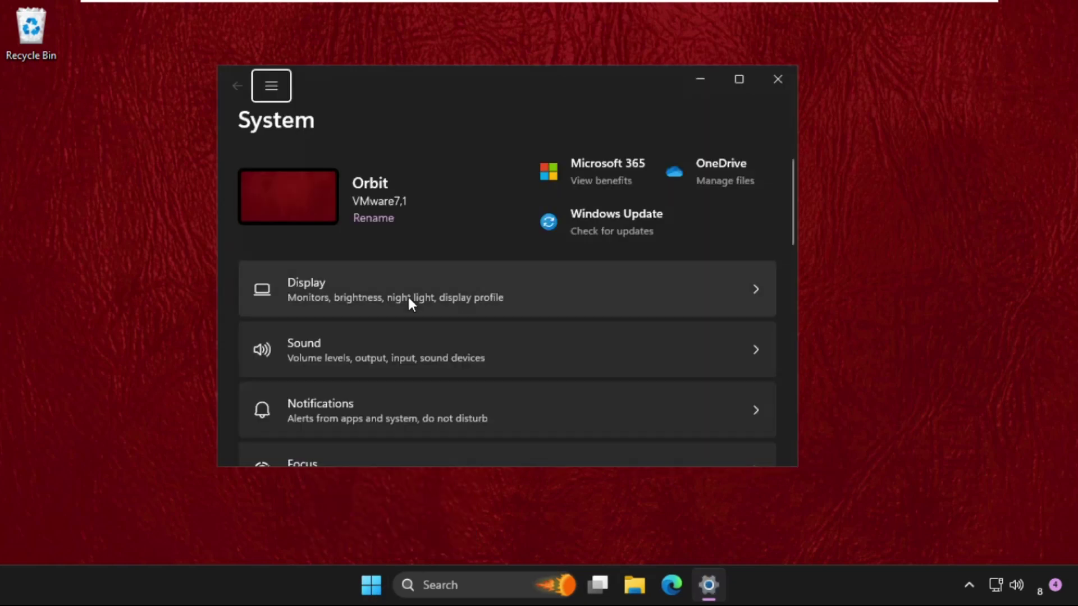
left_click(274, 88)
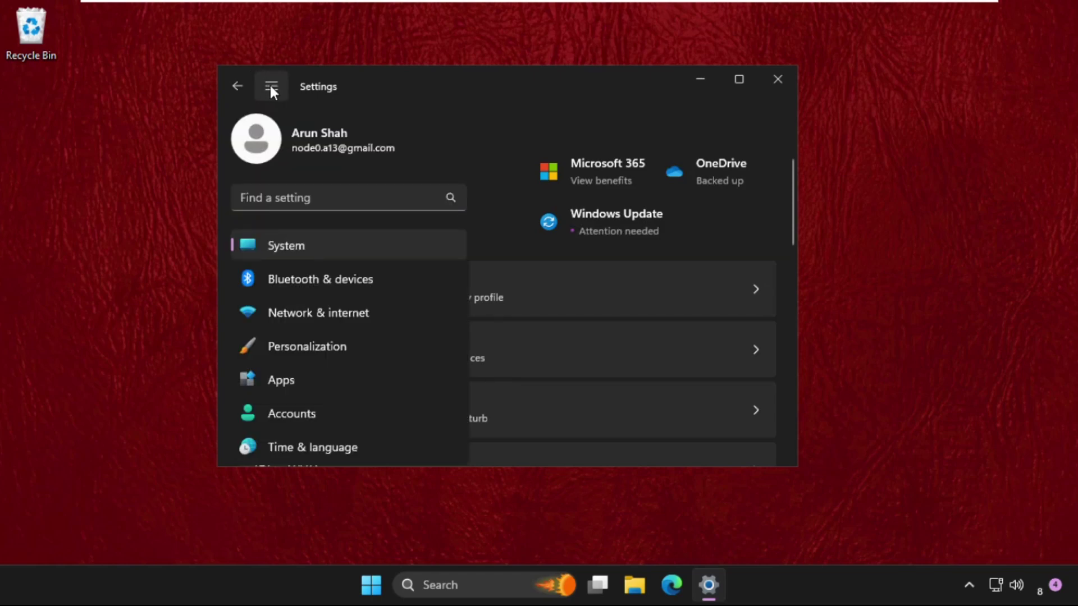
left_click(301, 291)
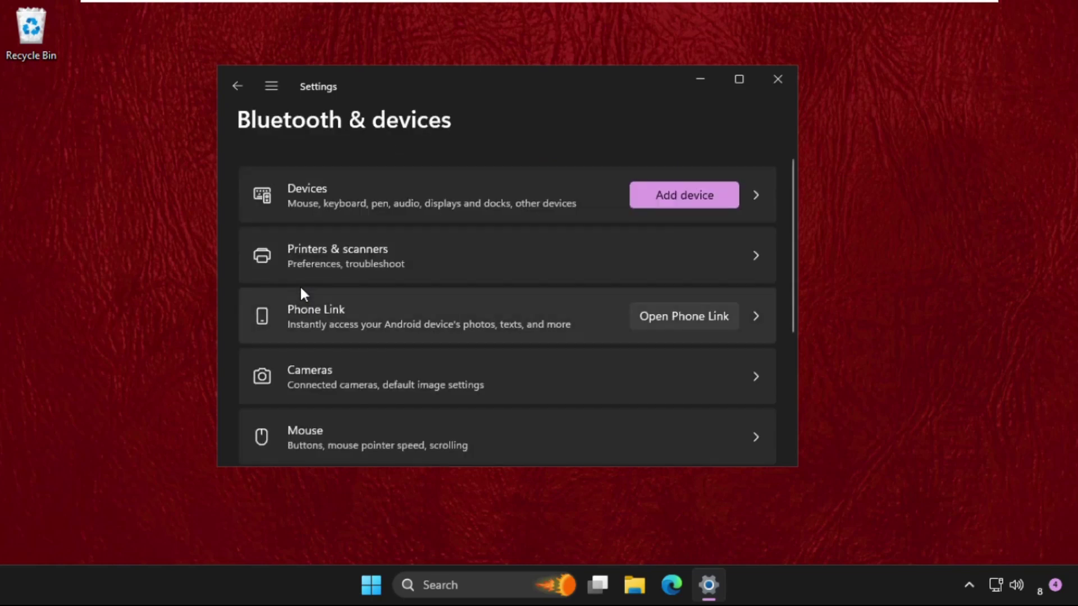
scroll(488, 267, "down", 1)
scroll(488, 267, "down", 1)
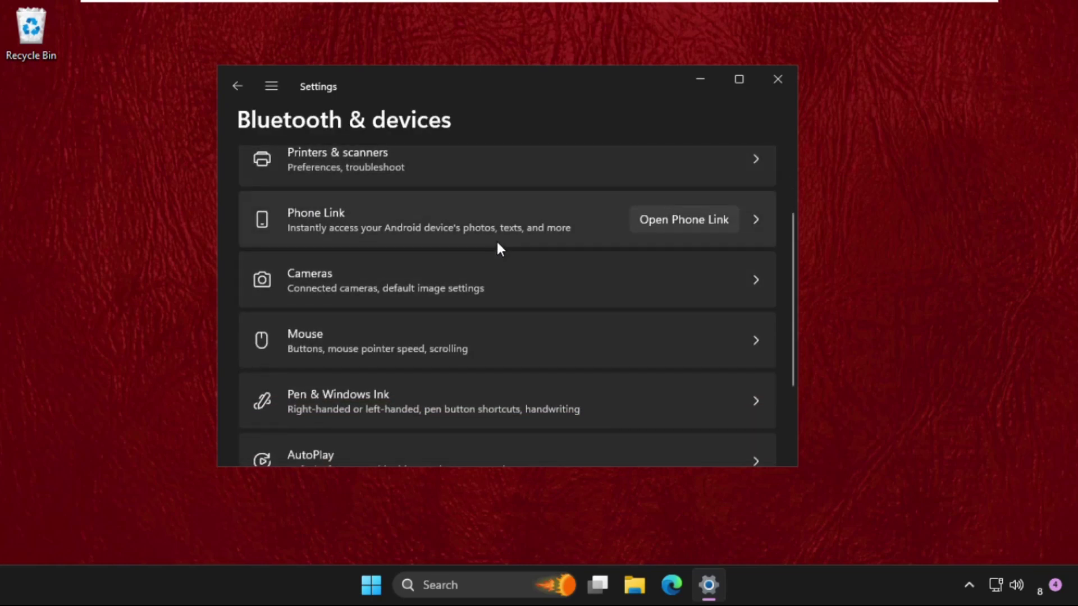
left_click(359, 347)
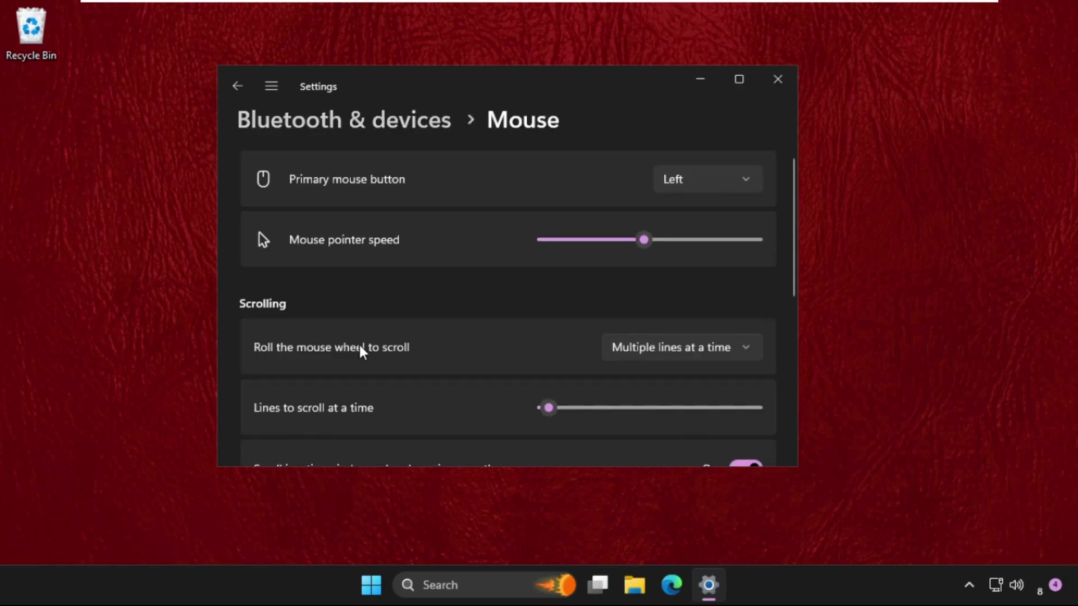
scroll(434, 277, "down", 2)
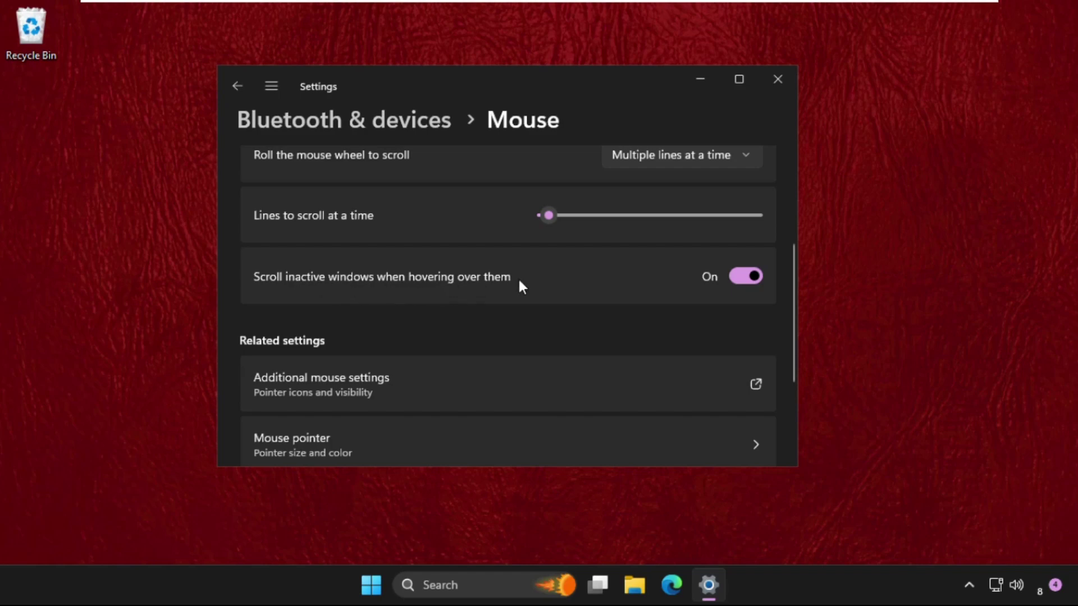
left_click(742, 276)
left_click(780, 78)
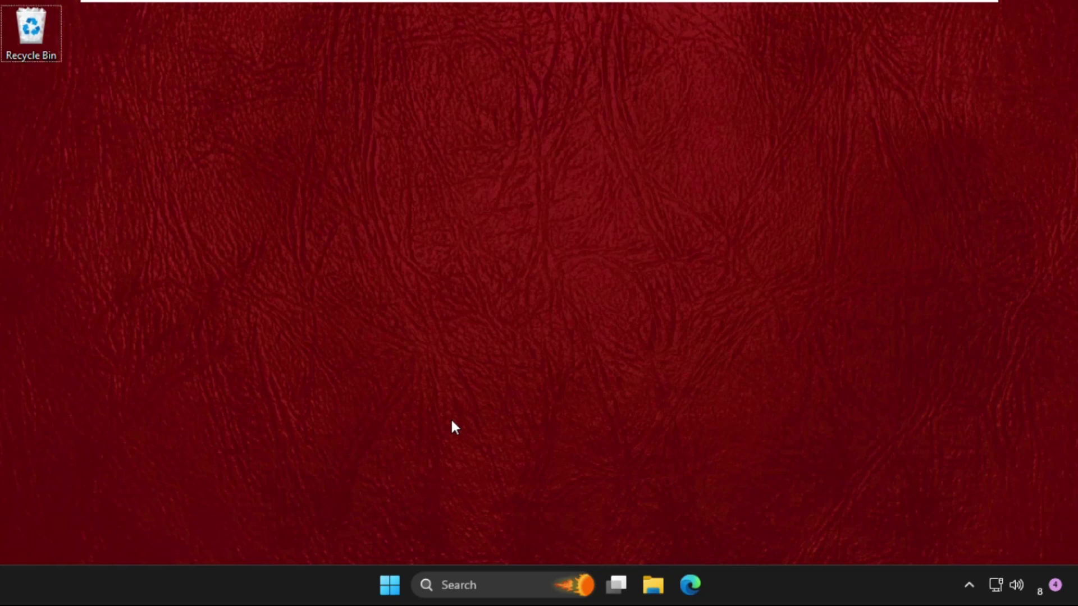
Open the Run dialog from the Win+X menu, centre it, and enter MAIN.CPL, correcting a typo.
key("super+r")
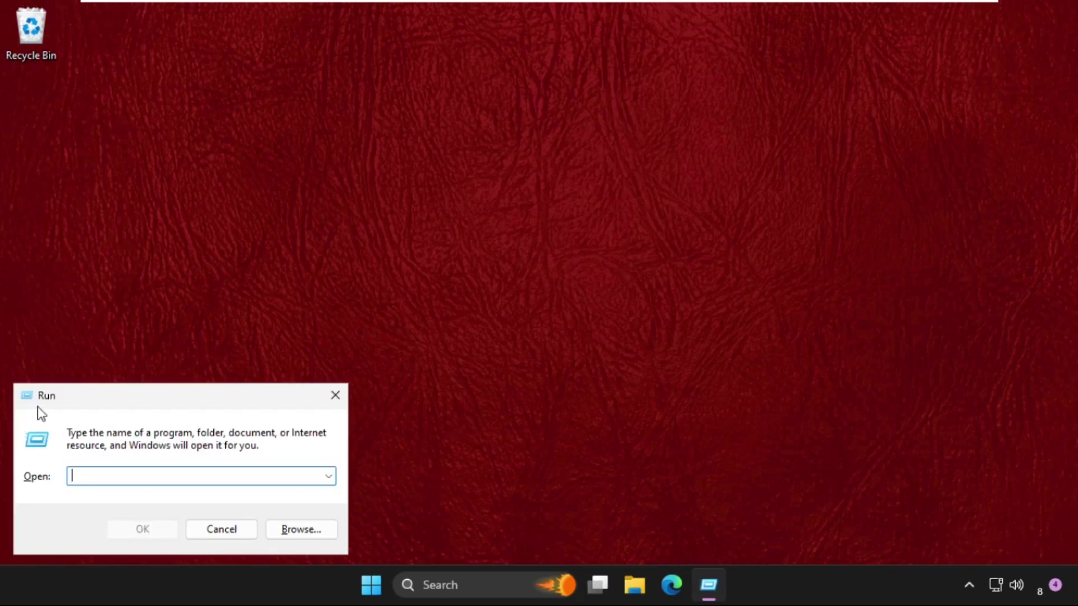
mouse_move(100, 400)
left_mouse_down()
mouse_move(270, 356)
mouse_move(532, 206)
left_mouse_up()
left_click(766, 204)
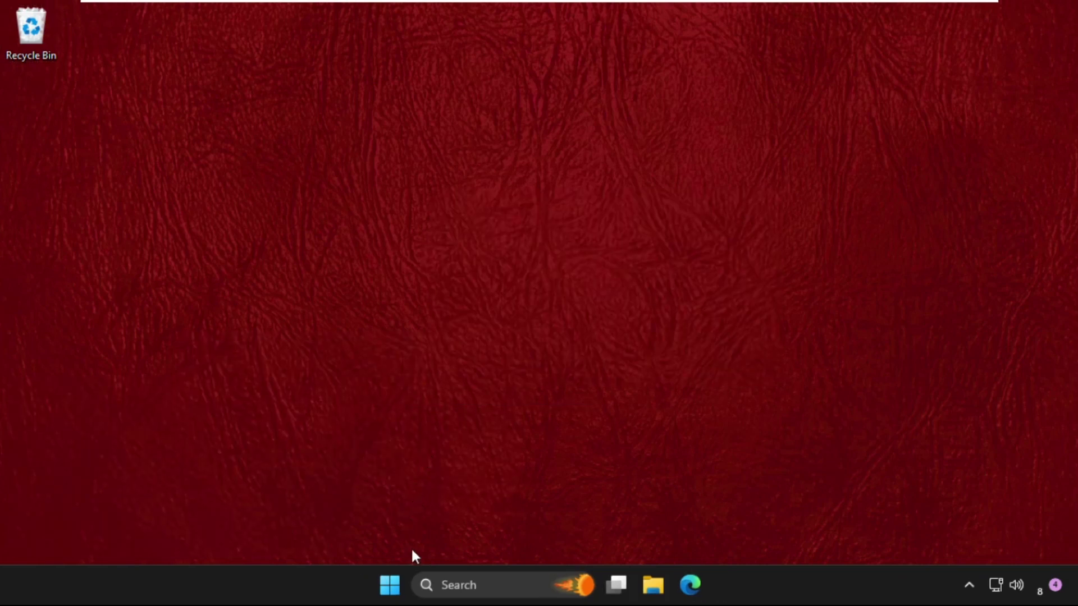
right_click(390, 585)
left_click(361, 483)
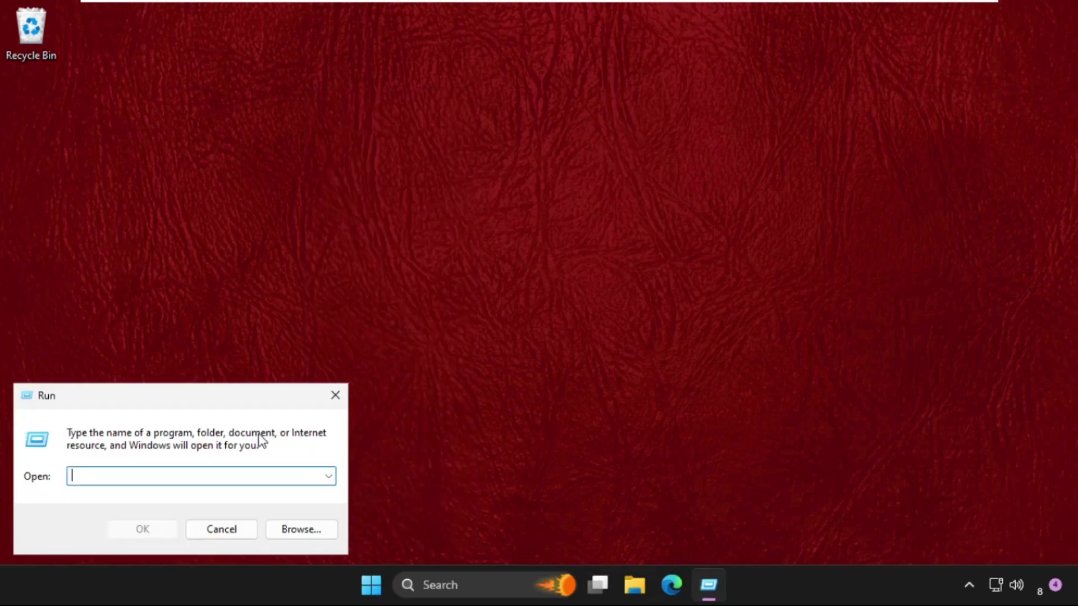
mouse_move(201, 398)
left_mouse_down()
mouse_move(362, 357)
mouse_move(645, 237)
left_mouse_up()
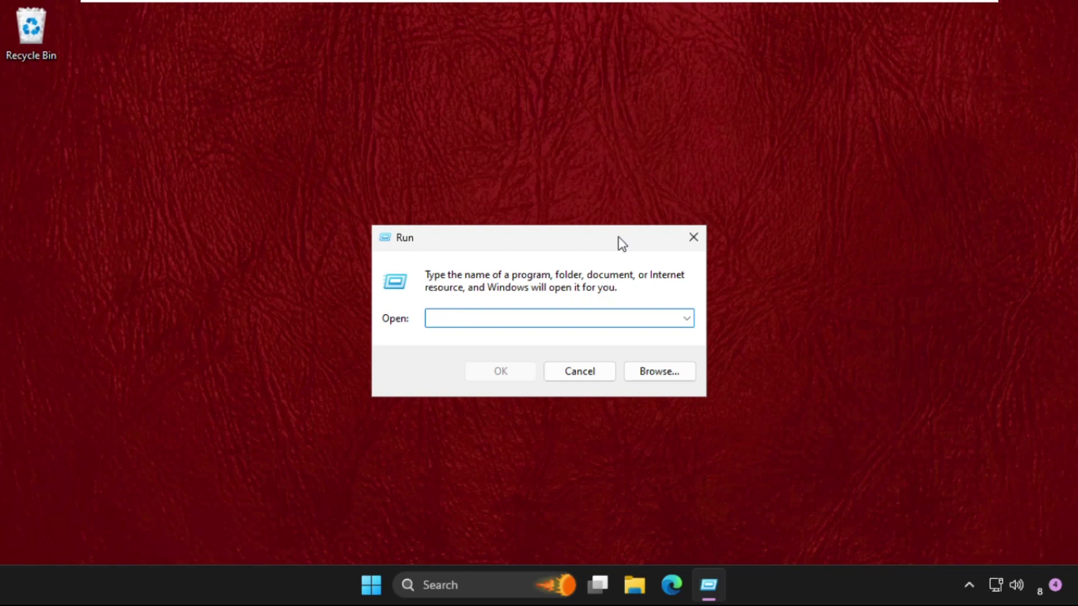
type("MA")
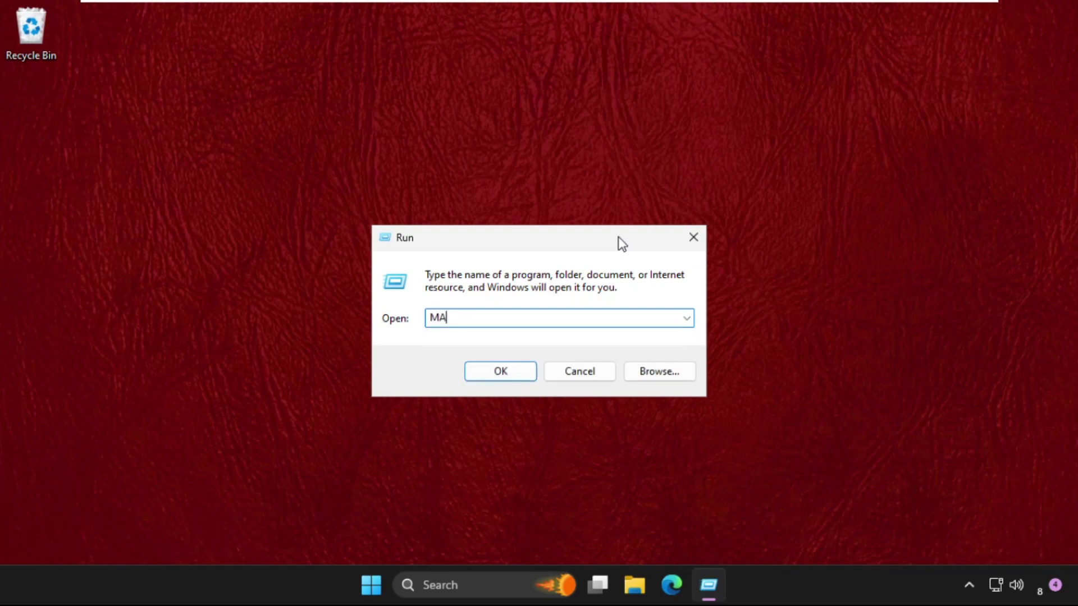
type("IN.CO")
key("BackSpace")
type("PL")
Launch Mouse Properties and apply Pointer Options with pointer trails left switched off.
key("Return")
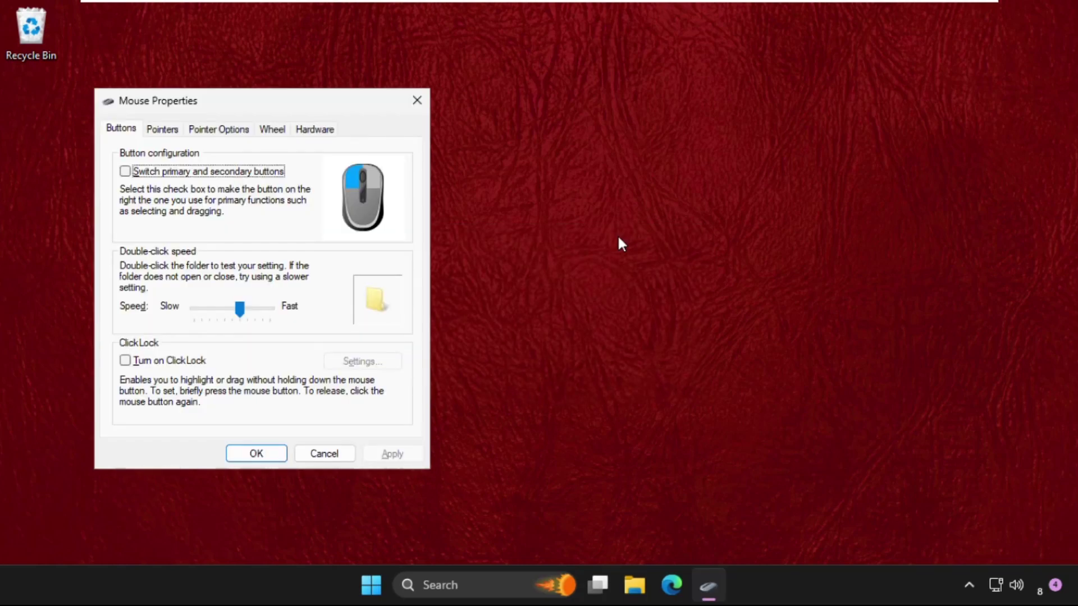
mouse_move(215, 112)
left_mouse_down()
mouse_move(417, 104)
mouse_move(519, 88)
left_mouse_up()
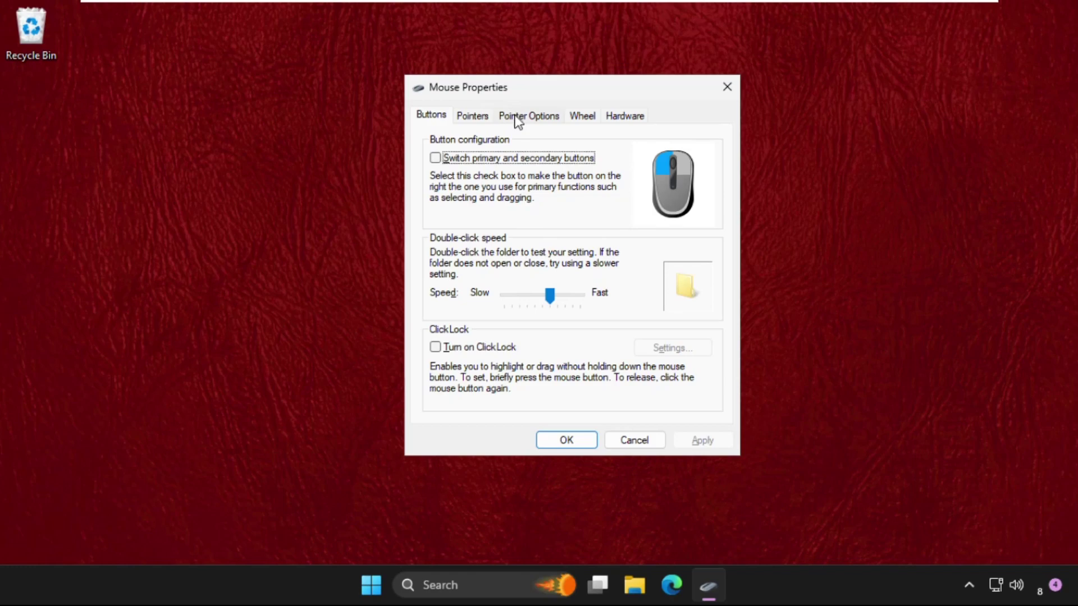
left_click(516, 115)
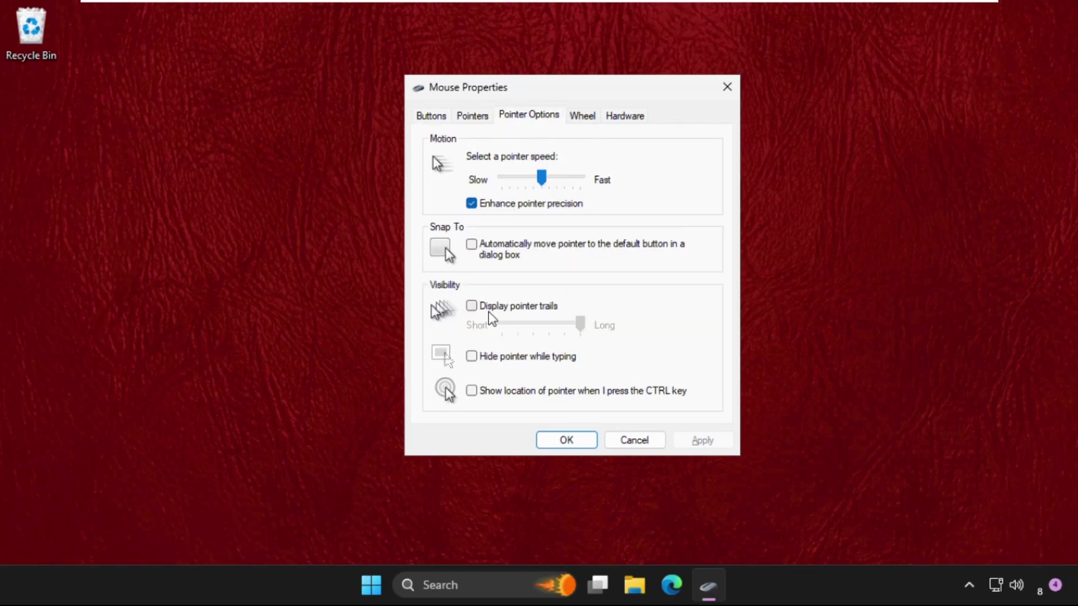
left_click(472, 306)
left_click(471, 307)
left_click(698, 442)
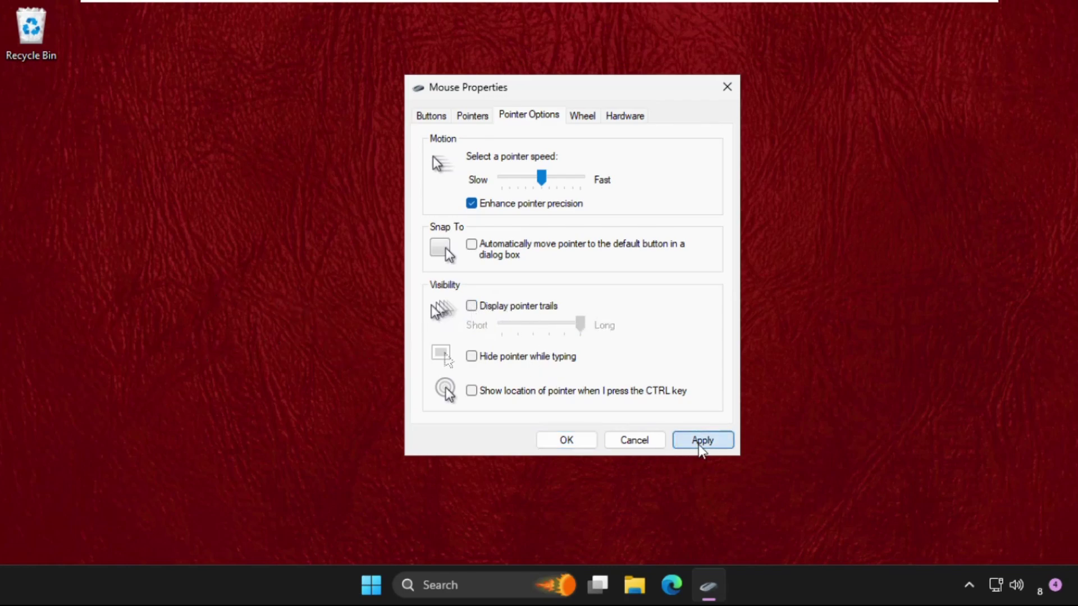
Close Mouse Properties with OK and open Device Manager from a Start search.
left_click(569, 444)
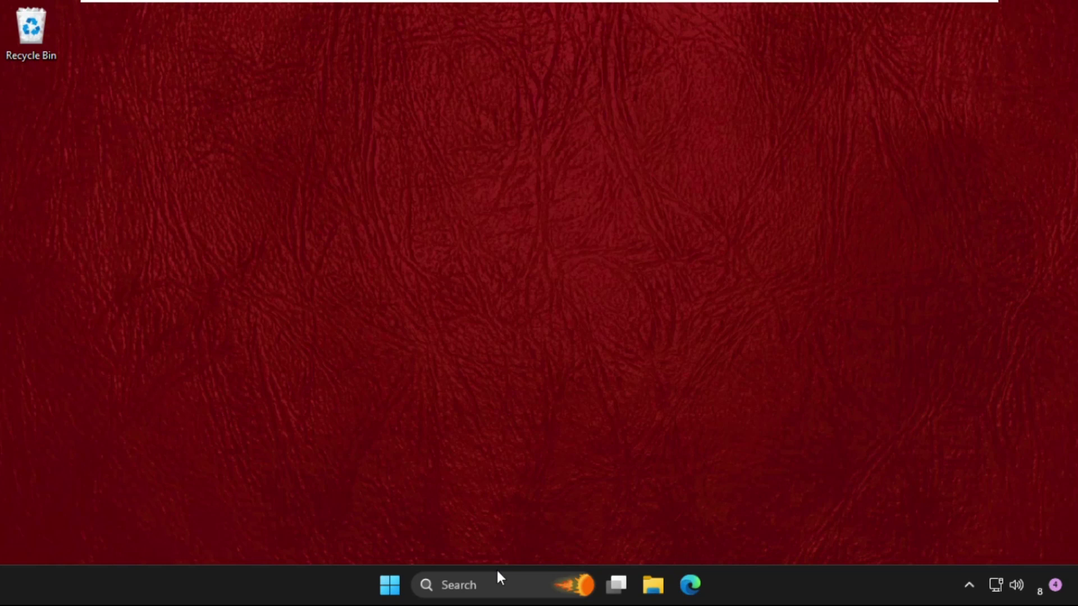
left_click(471, 589)
type("DE")
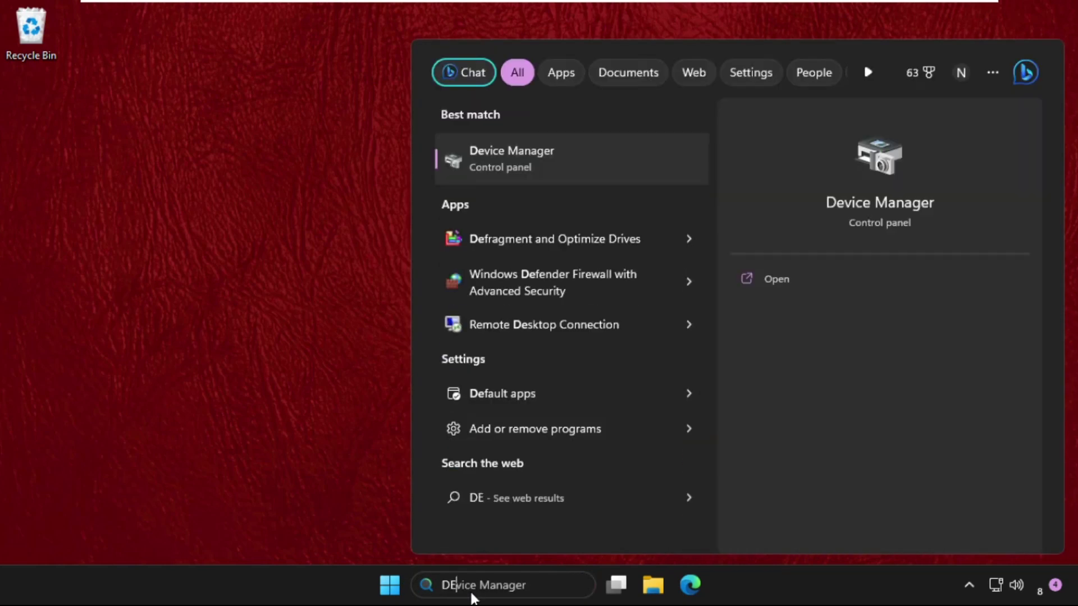
type("VICE")
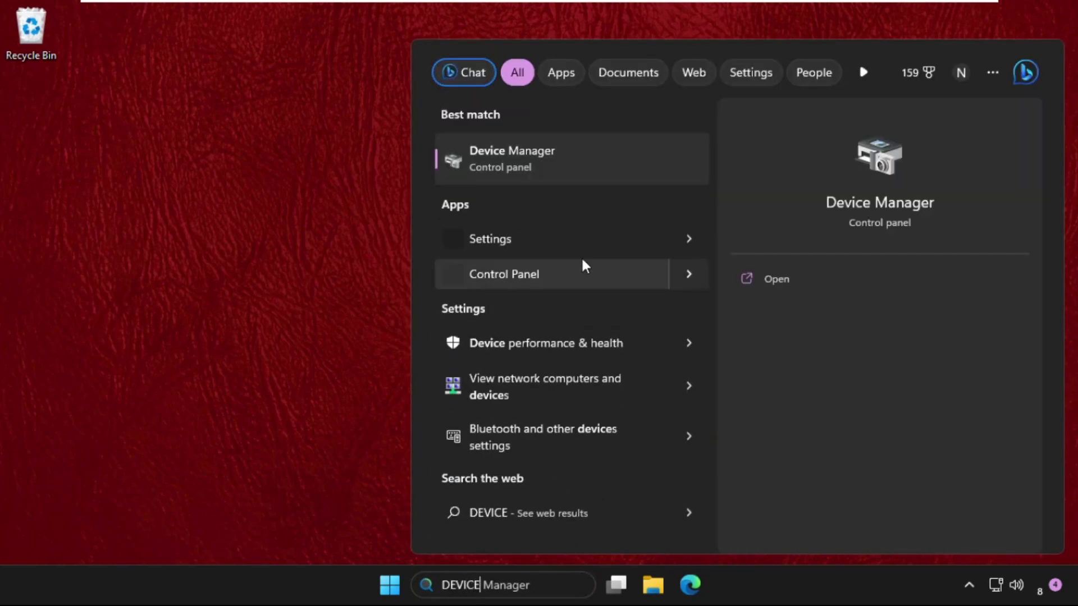
left_click(586, 160)
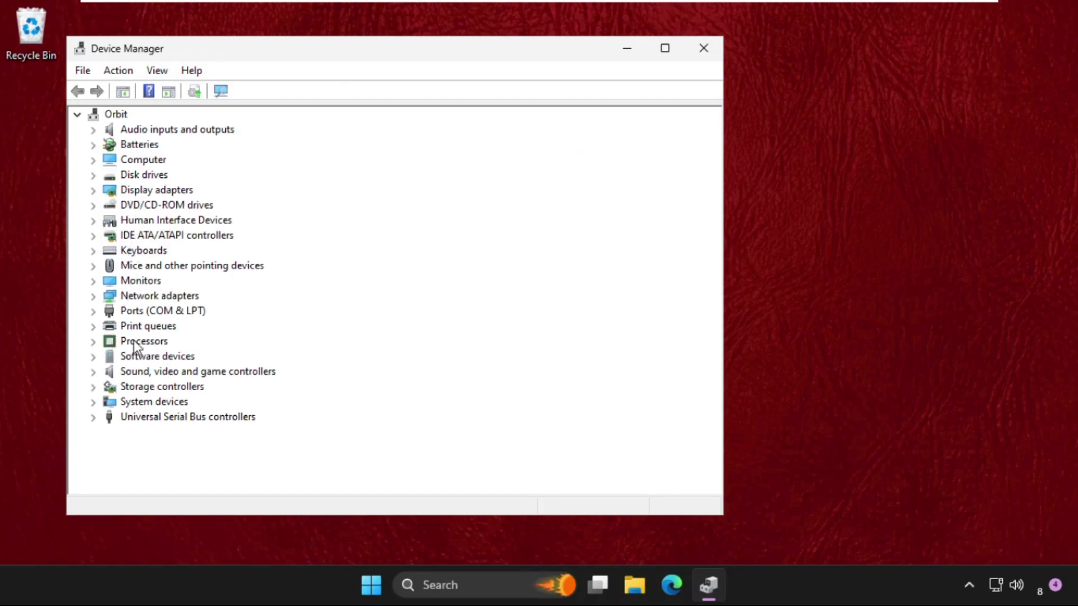
Expand Mice and other pointing devices and open the first HID-compliant mouse's Properties.
left_click(93, 266)
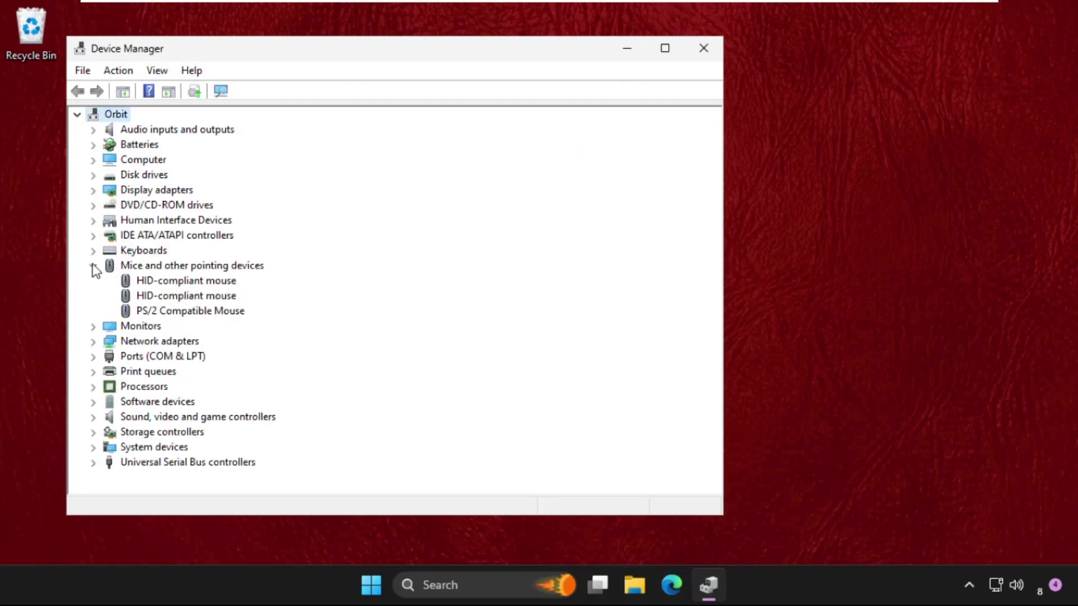
right_click(186, 281)
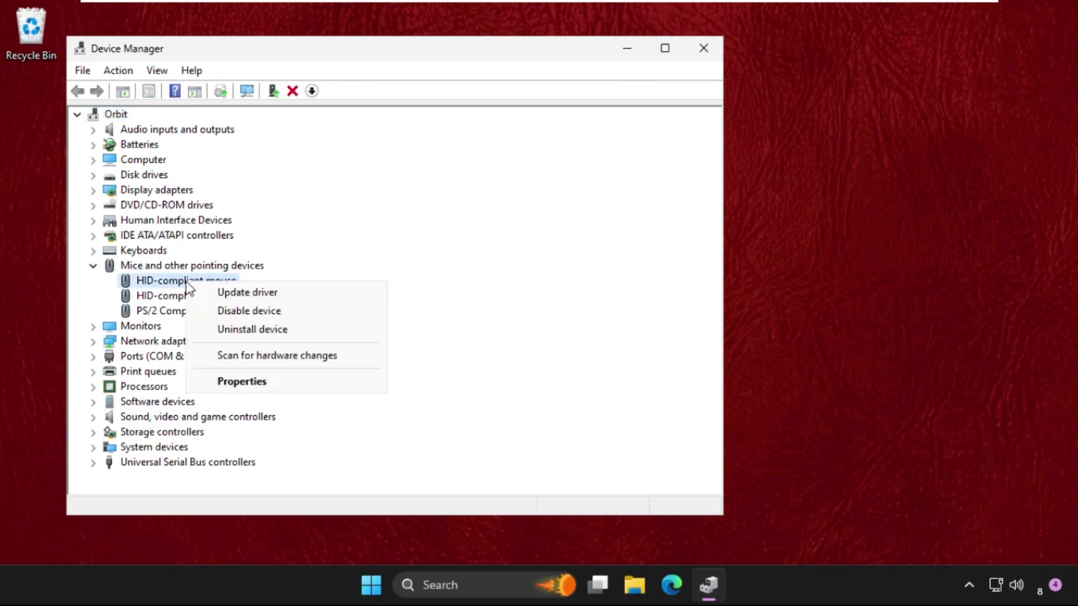
left_click(263, 383)
Have Windows search automatically for a HID-compliant mouse driver, then close the update wizard.
left_click(295, 128)
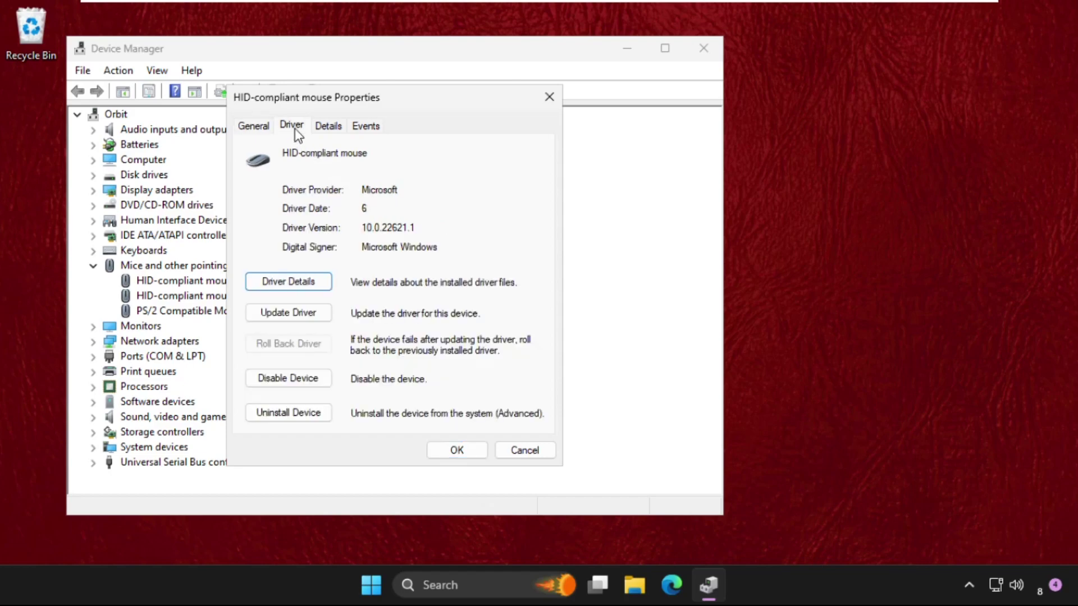
left_click(296, 313)
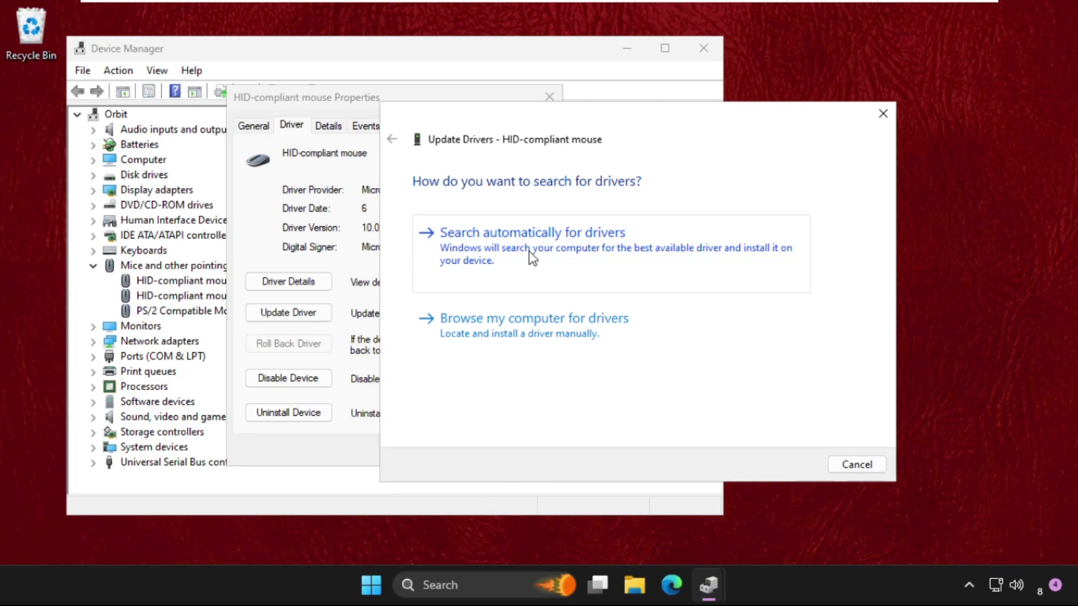
left_click(531, 259)
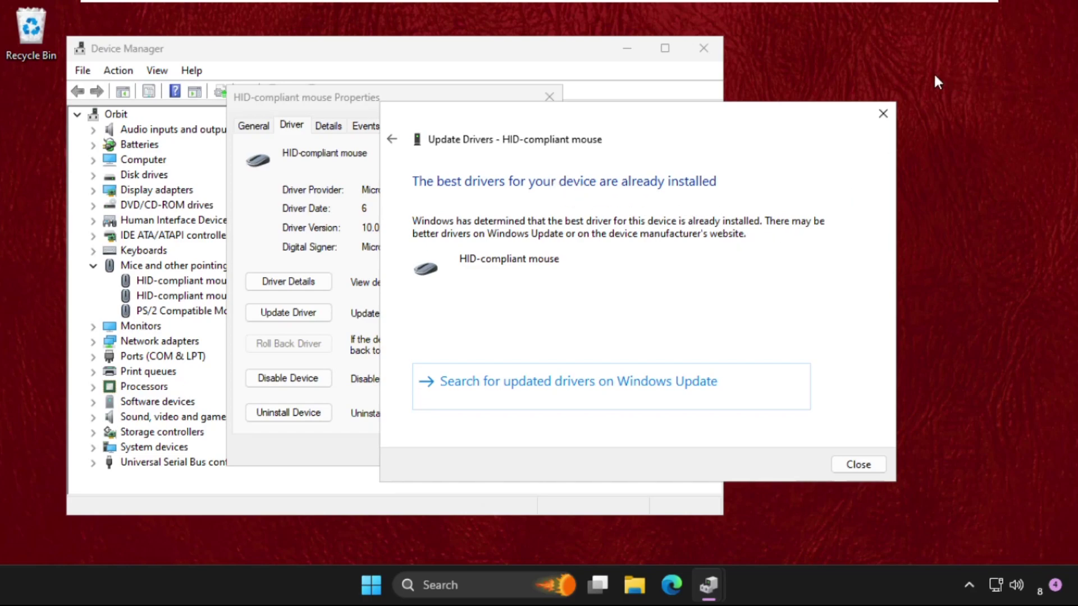
left_click(882, 113)
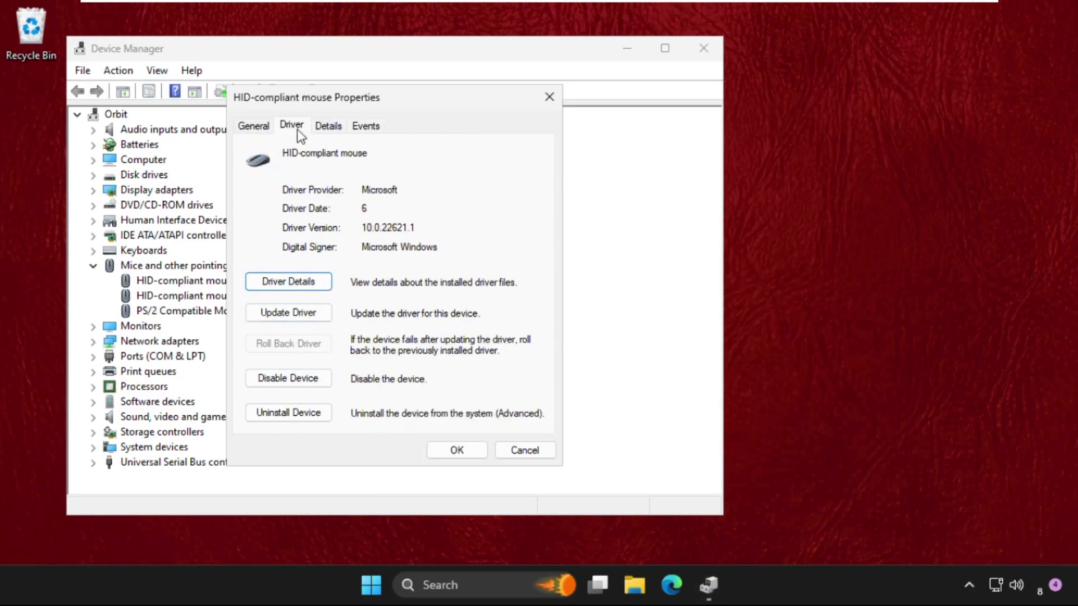
Close the mouse's properties and Device Manager, bringing up Shut Down Windows with Alt+F4.
left_click(549, 97)
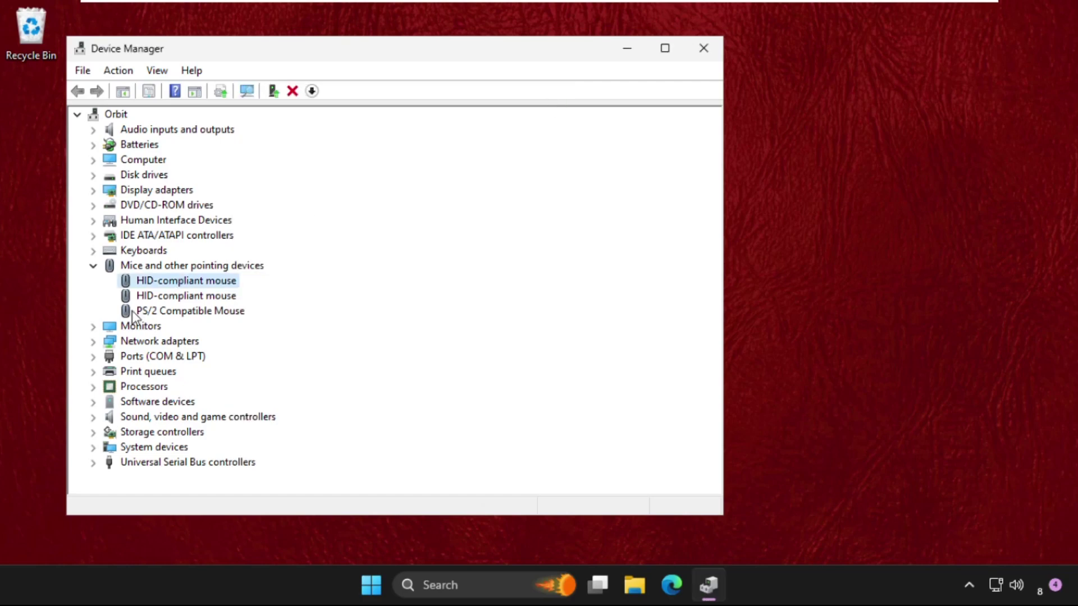
right_click(170, 279)
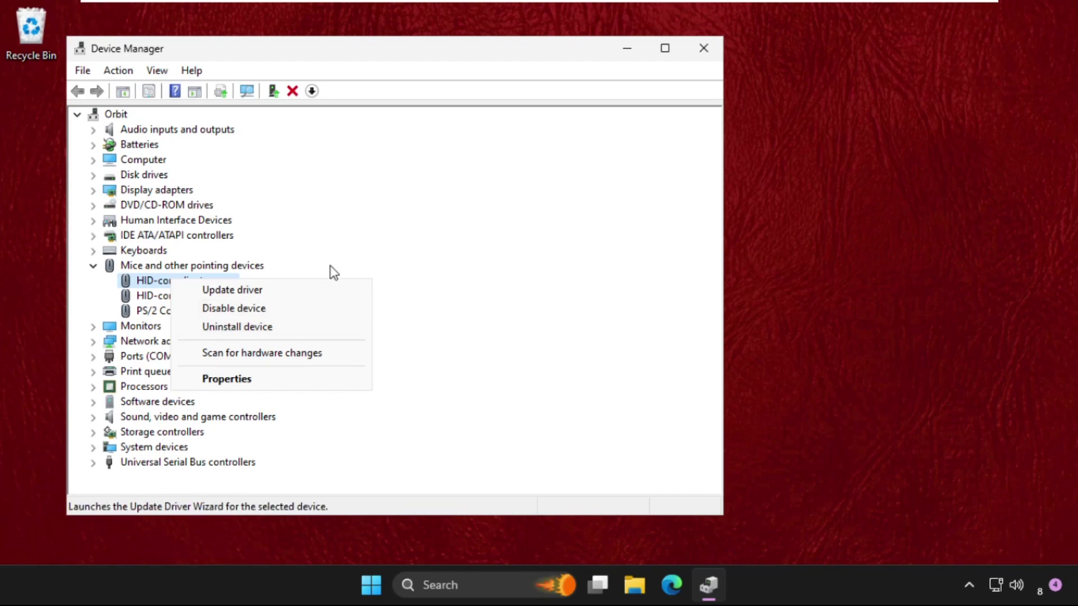
key("alt+F4")
key("alt+F4")
Change the Shut Down Windows dropdown from Shut down to Restart.
key("Down")
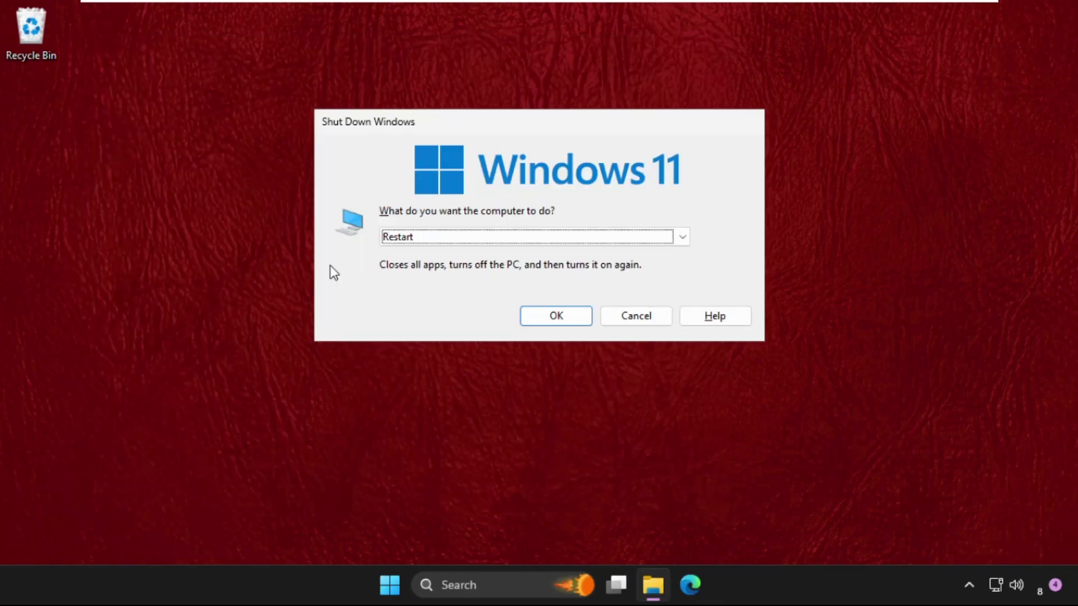